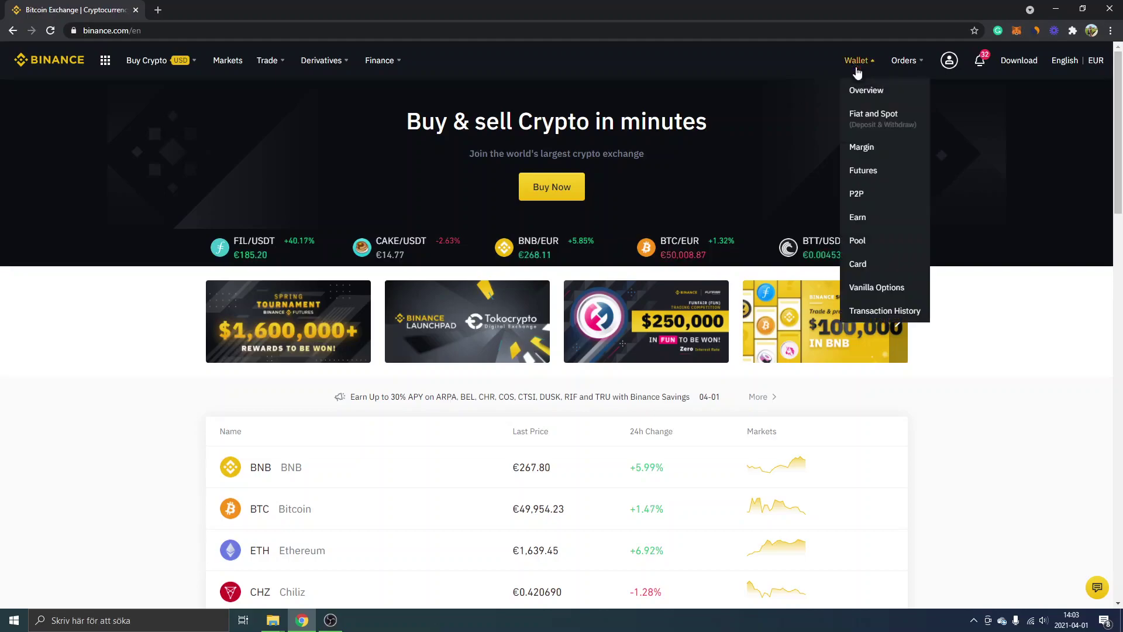
Start a BNB withdrawal from the Fiat and Spot wallet overview
{"action": "left_click", "coordinate": [873, 116]}
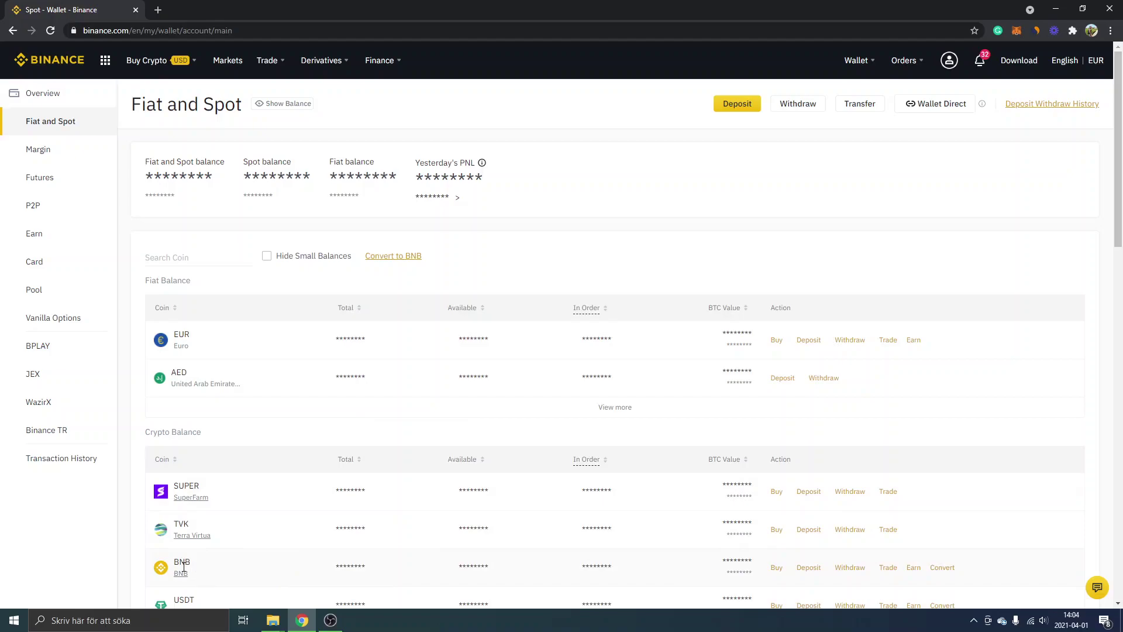
{"action": "left_click", "coordinate": [848, 568]}
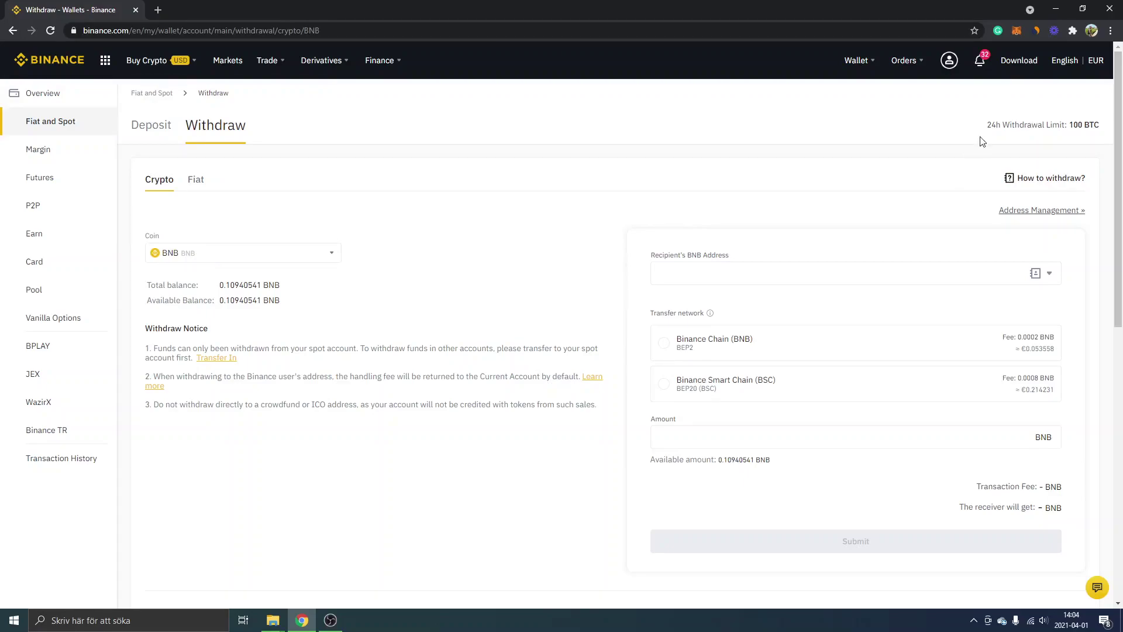
Switch MetaMask to BSC Mainnet and copy the Account 1 address
{"action": "left_click", "coordinate": [1015, 28]}
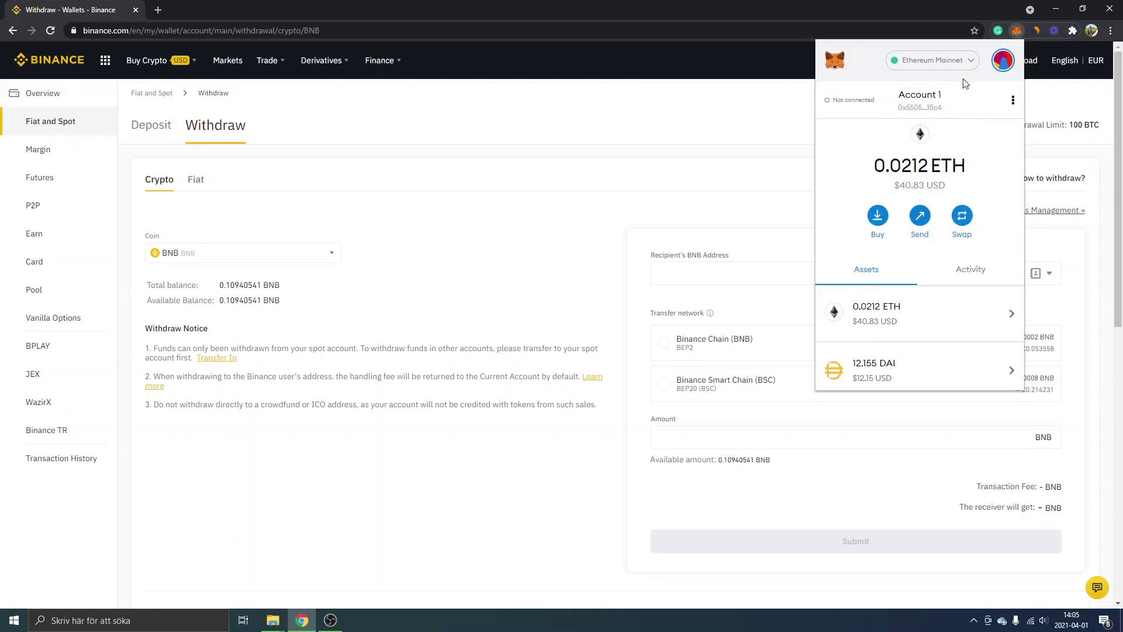
{"action": "left_click", "coordinate": [915, 63]}
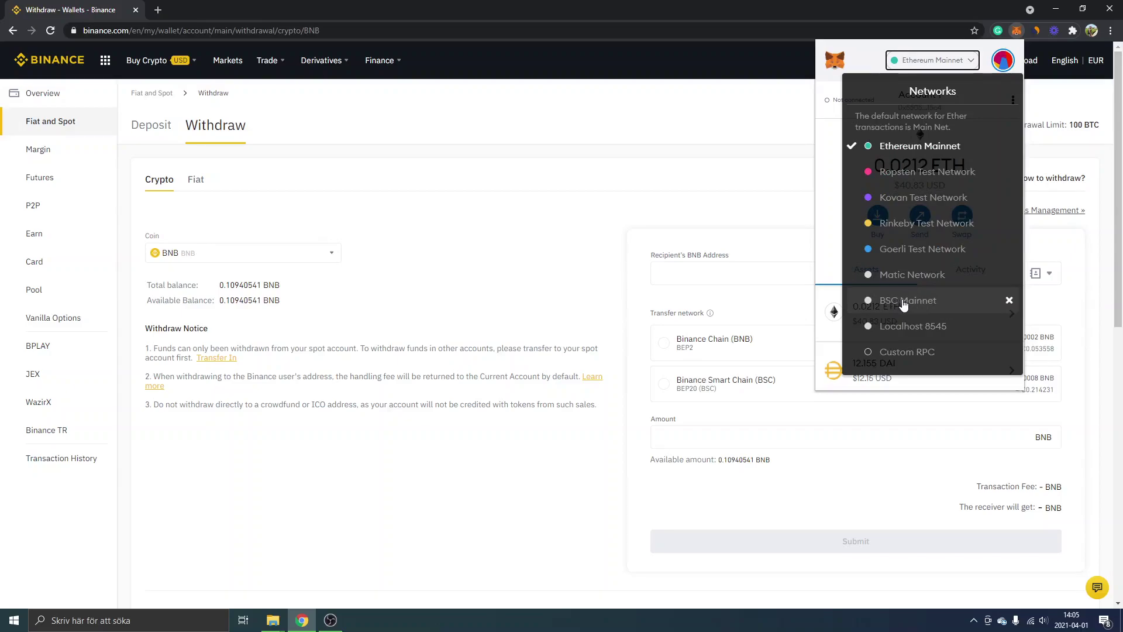
{"action": "left_click", "coordinate": [904, 304]}
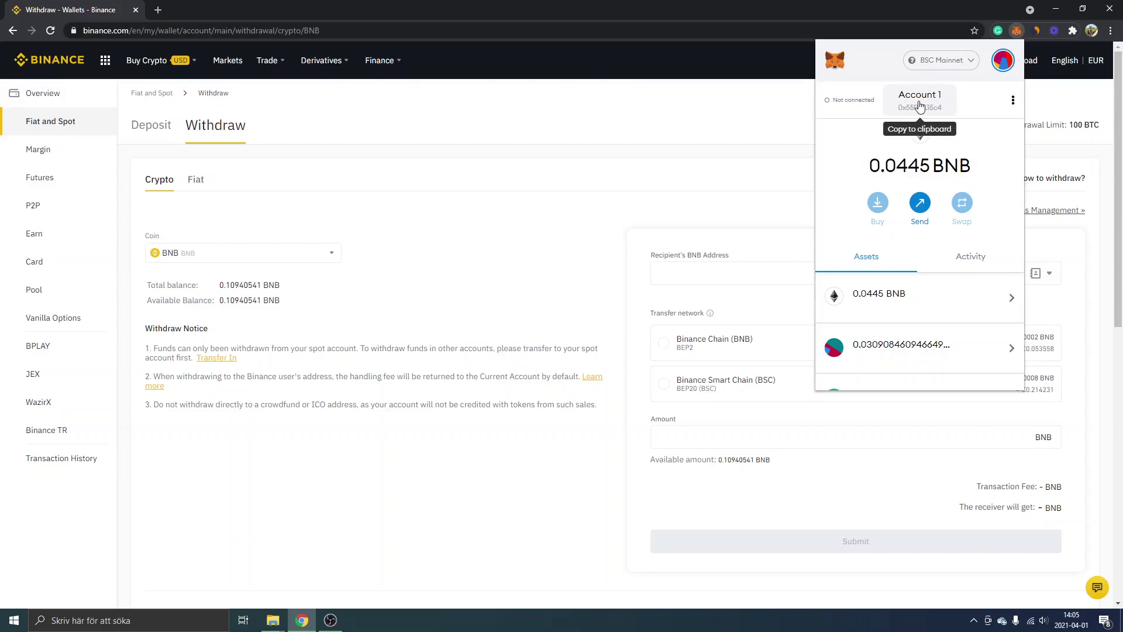
{"action": "left_click", "coordinate": [921, 105]}
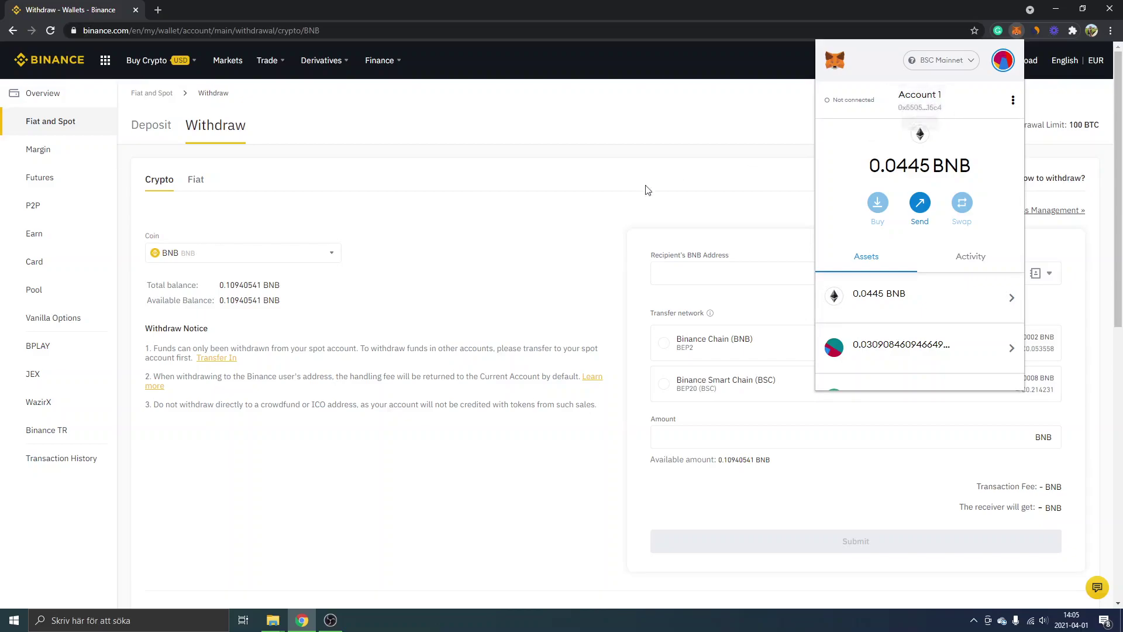
Paste the MetaMask address as the recipient's BNB address with Binance Smart Chain as network
{"action": "left_click", "coordinate": [616, 192]}
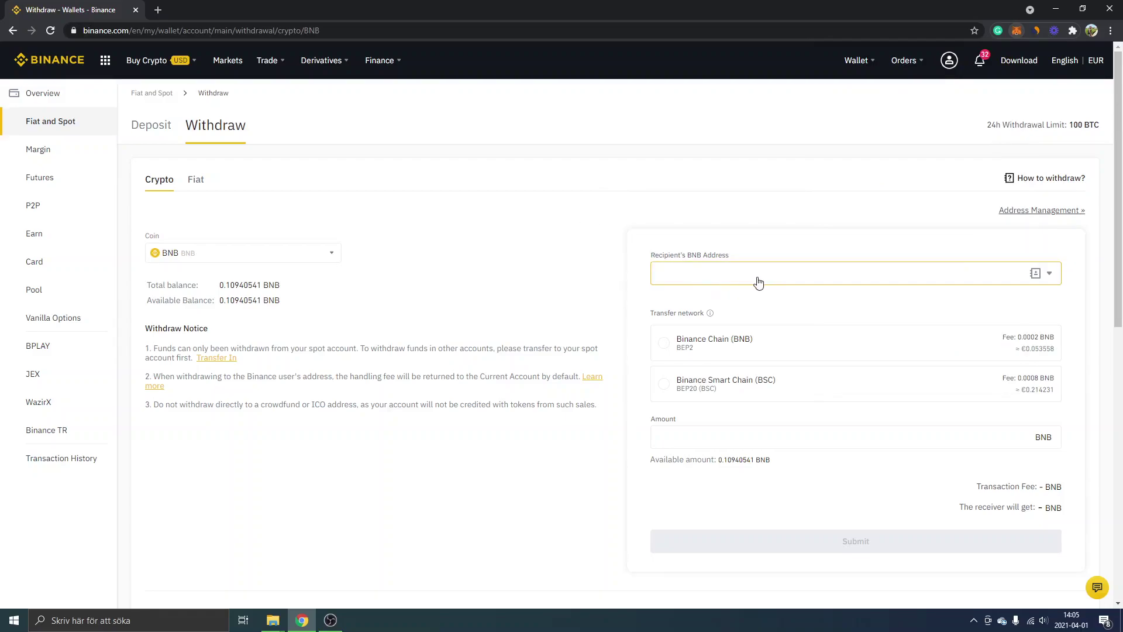
{"action": "left_click_drag", "start_coordinate": [648, 254], "coordinate": [728, 254]}
{"action": "left_click", "coordinate": [734, 256]}
{"action": "triple_click", "coordinate": [729, 255]}
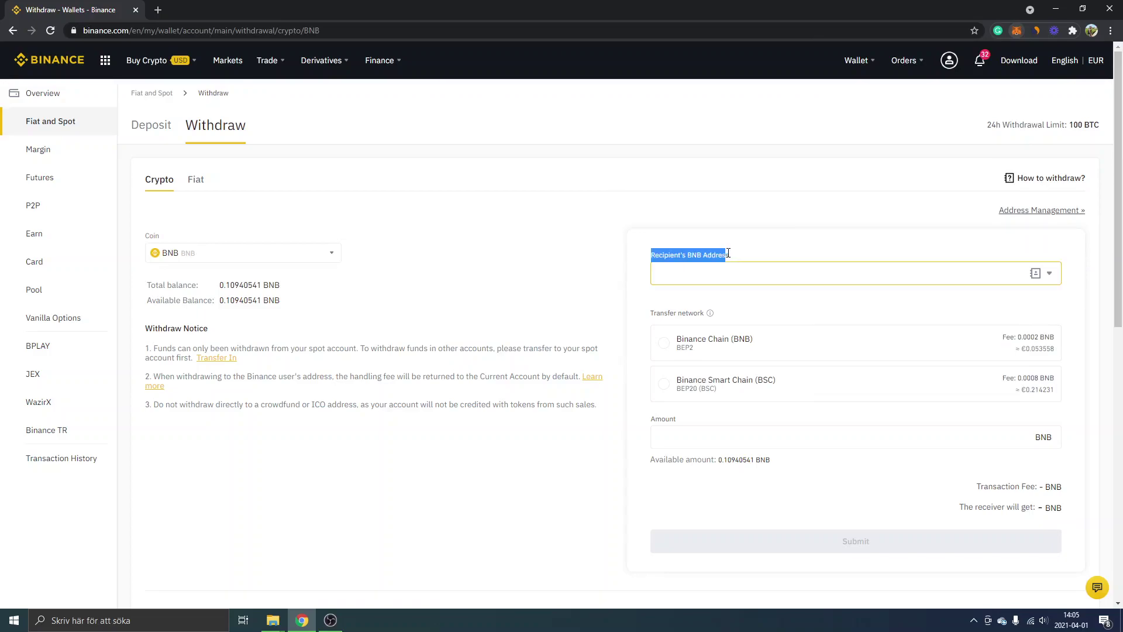
{"action": "left_click", "coordinate": [723, 274]}
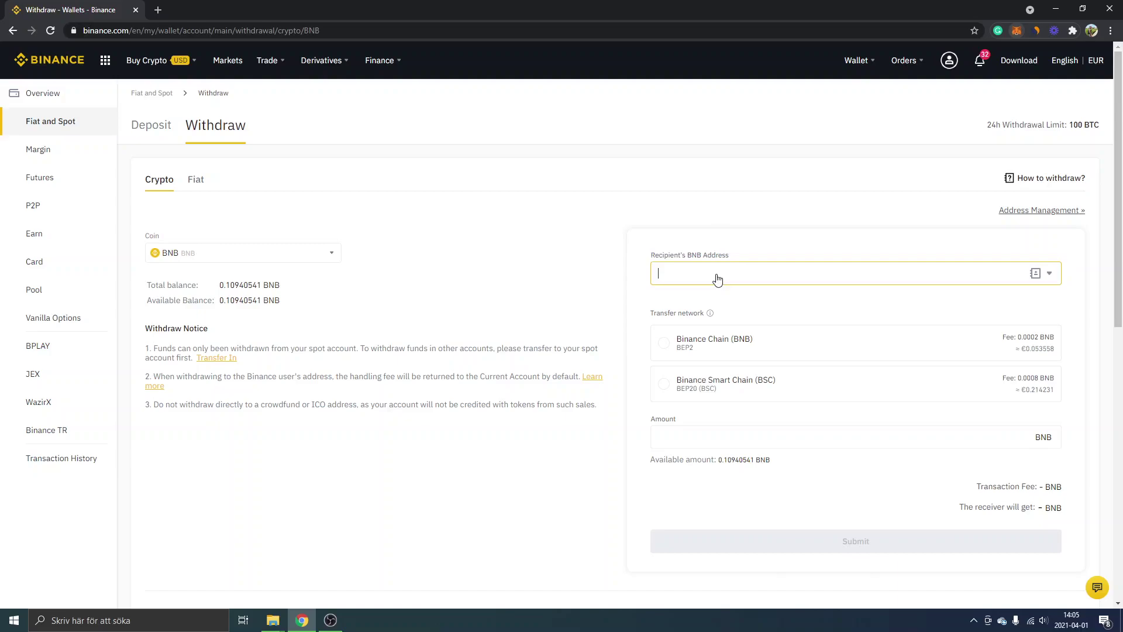
{"action": "key", "text": "ctrl+v"}
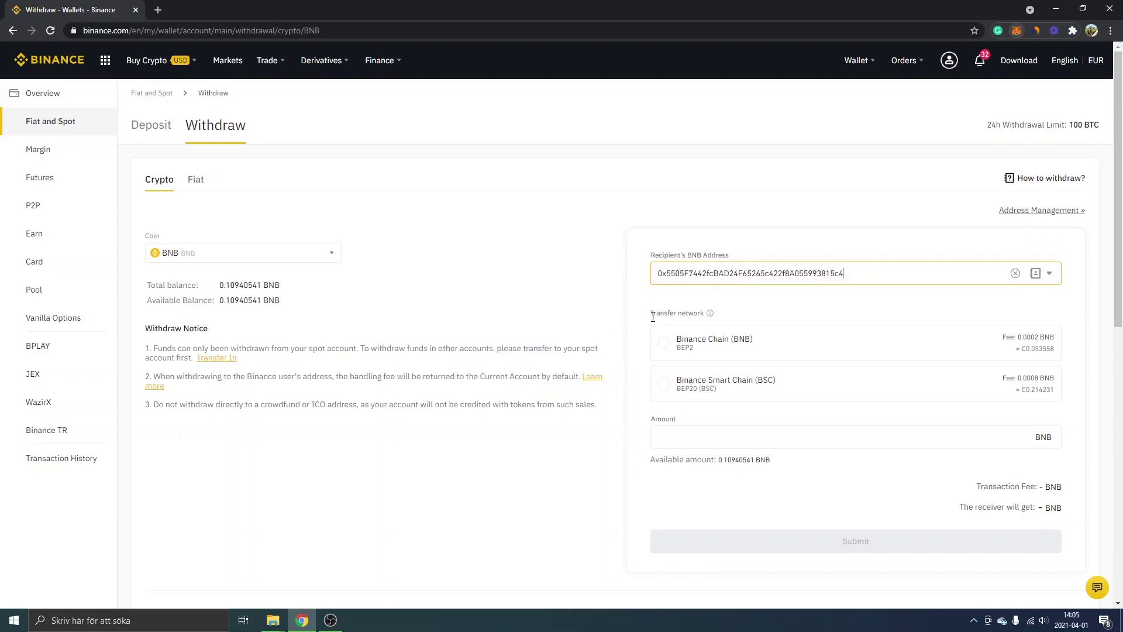
{"action": "left_click", "coordinate": [662, 386]}
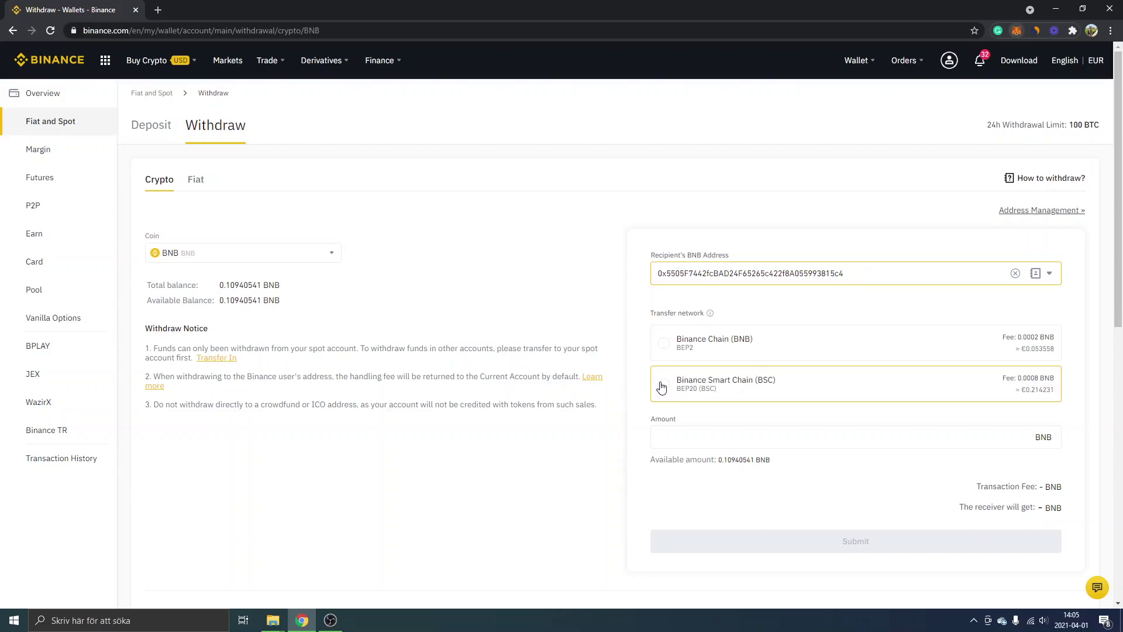
Confirm Binance Smart Chain (BSC) and enter a withdrawal amount of 0.01 BNB
{"action": "left_click", "coordinate": [662, 387]}
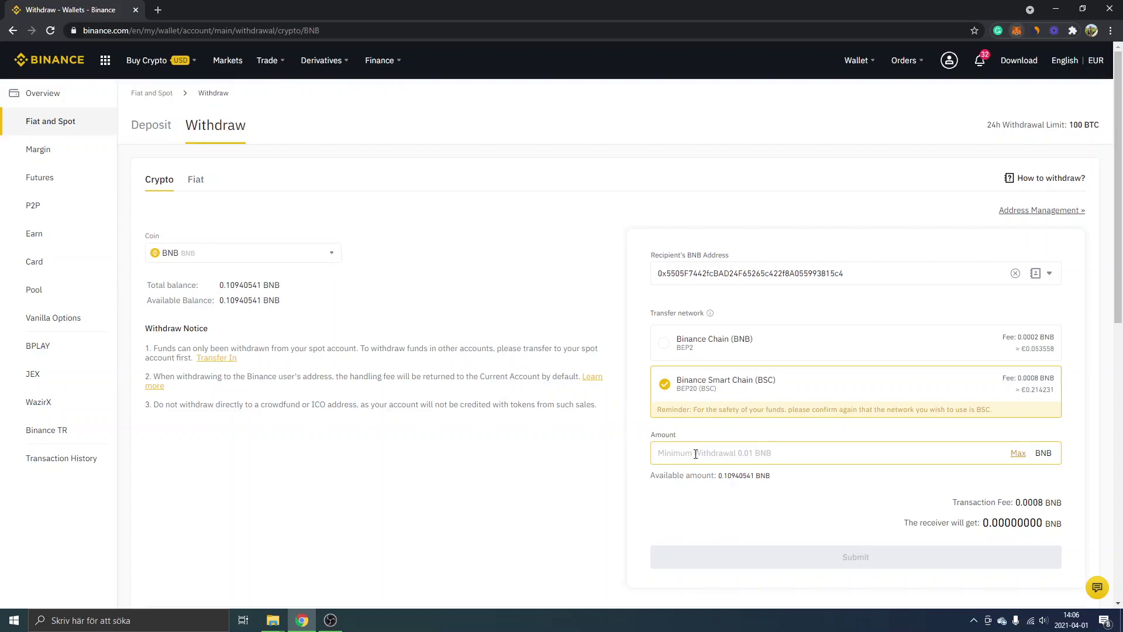
{"action": "left_click", "coordinate": [768, 454]}
{"action": "type", "text": "0"}
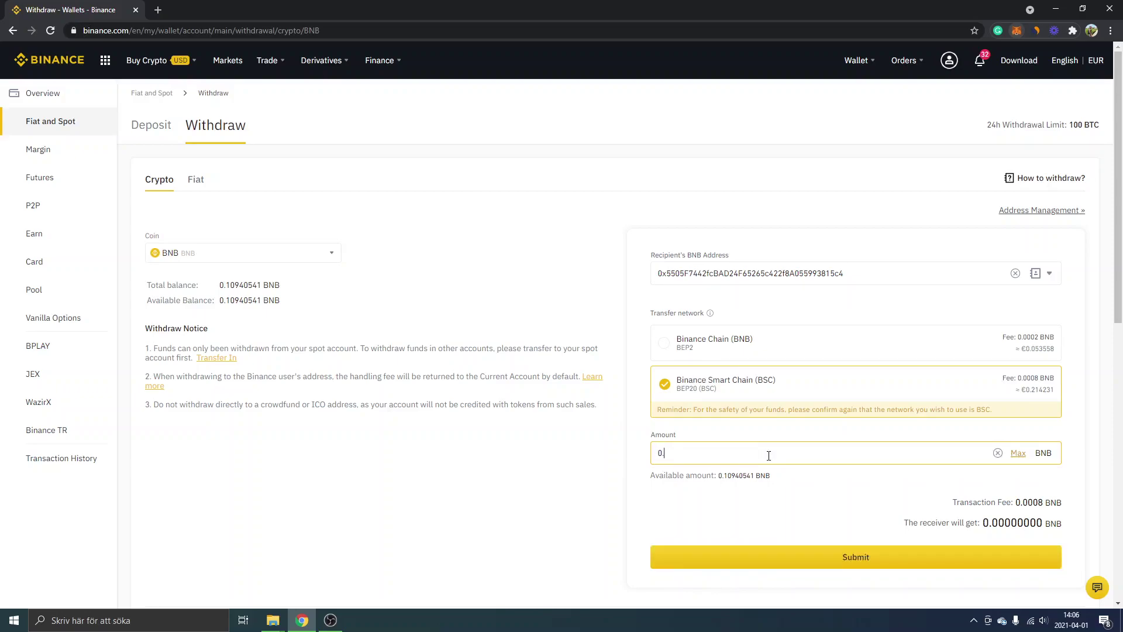
{"action": "type", "text": ".01"}
{"action": "scroll", "coordinate": [454, 348], "scroll_direction": "down", "scroll_amount": 1}
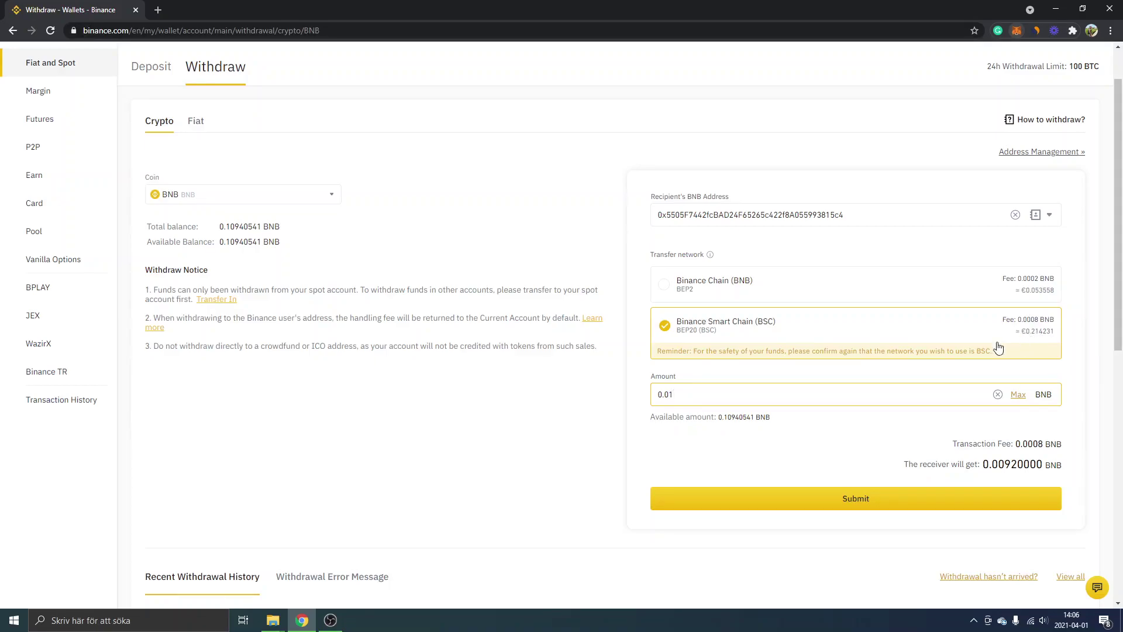
Open the past withdrawal's address link from Recent Withdrawal History in a new tab
{"action": "left_click", "coordinate": [857, 507]}
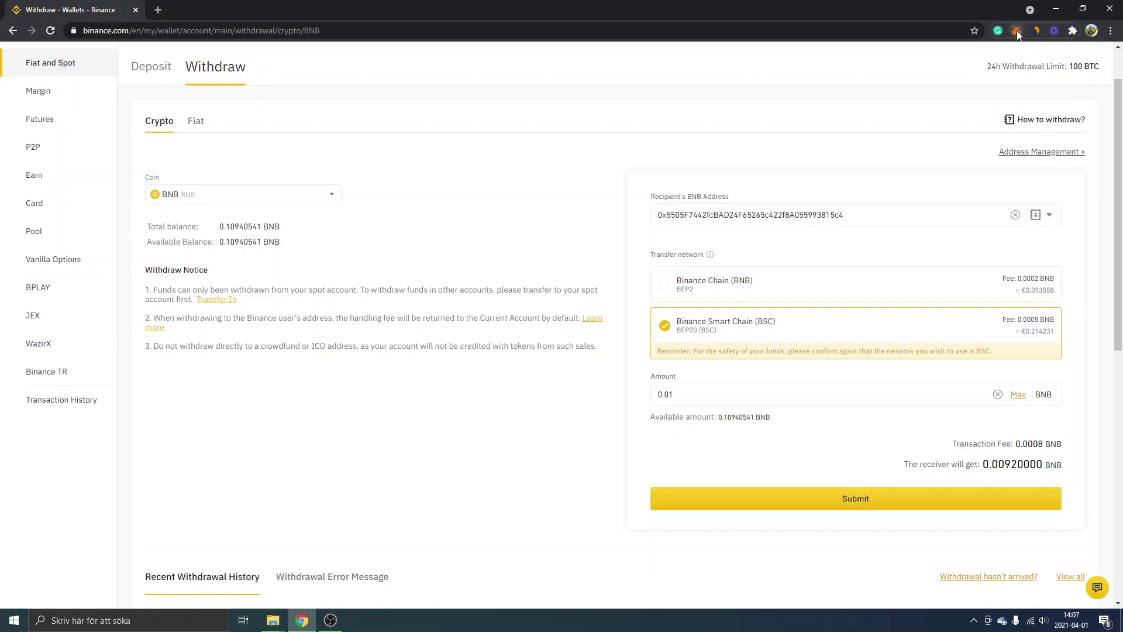
{"action": "key", "text": "alt+shift+m"}
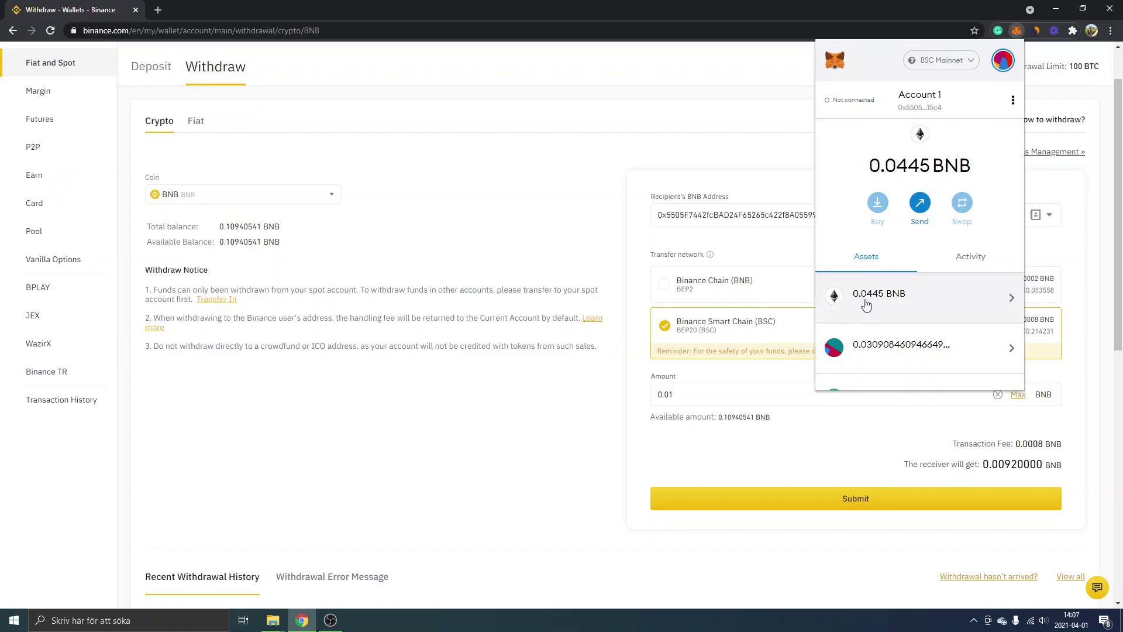
{"action": "left_click", "coordinate": [519, 310]}
{"action": "scroll", "coordinate": [519, 310], "scroll_direction": "down", "scroll_amount": 1}
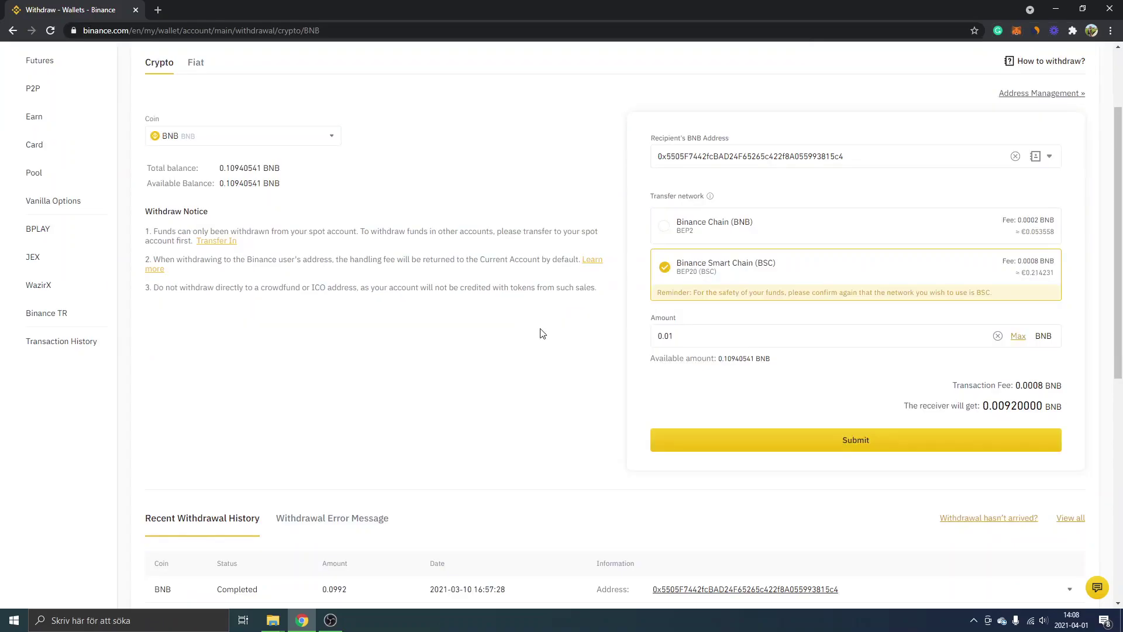
{"action": "scroll", "coordinate": [761, 529], "scroll_direction": "down", "scroll_amount": 1}
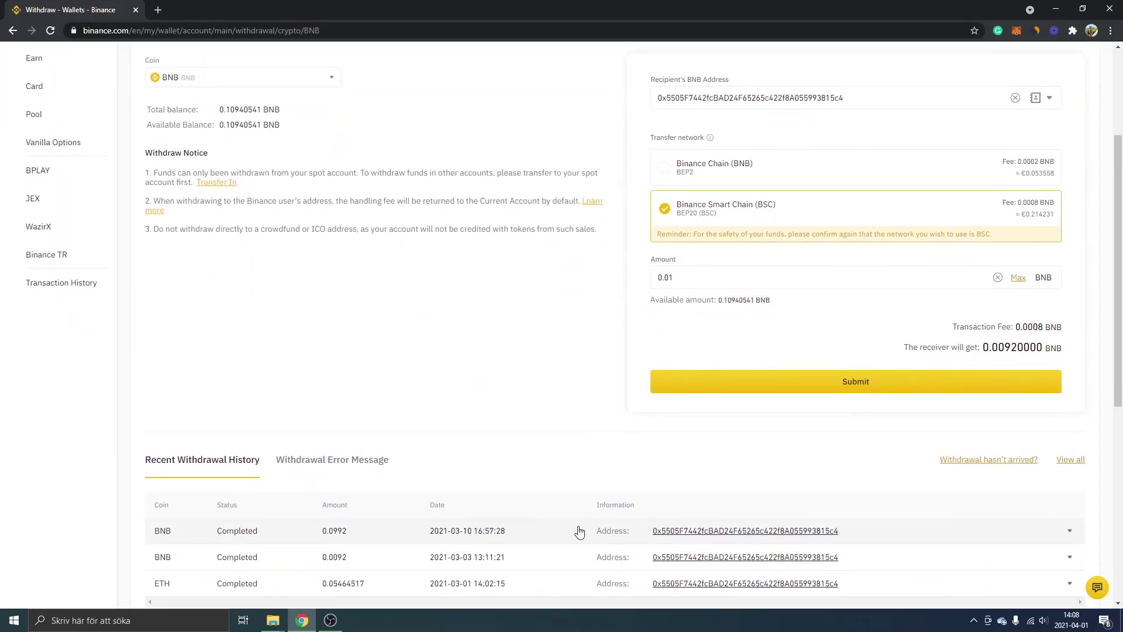
{"action": "right_click", "coordinate": [680, 533]}
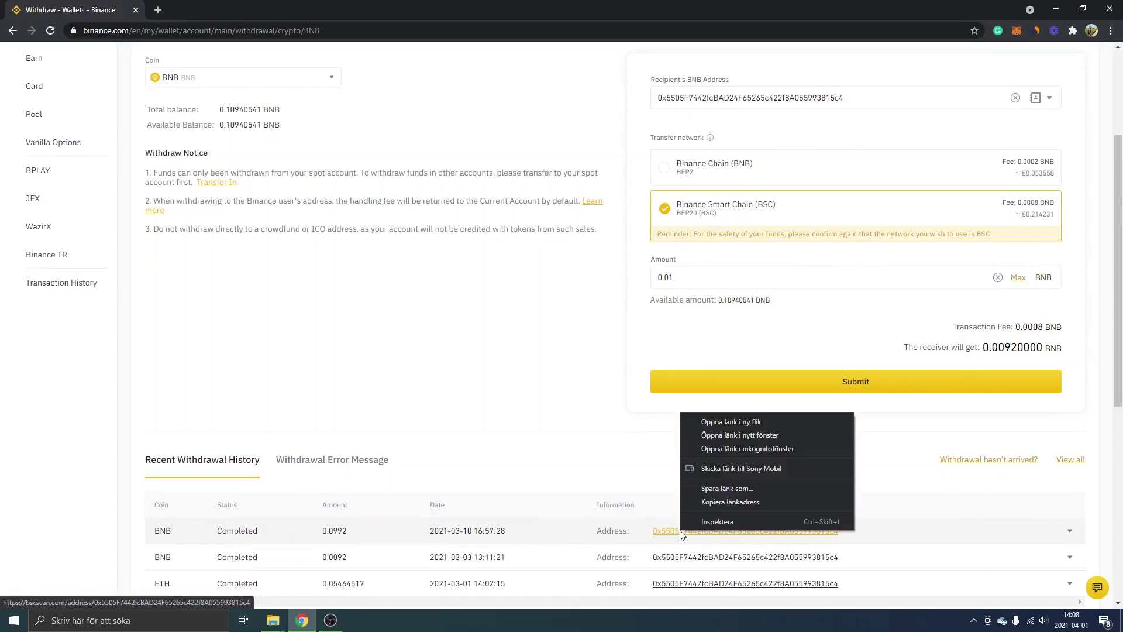
{"action": "left_click", "coordinate": [714, 423]}
Switch to the BscScan tab showing the wallet address overview
{"action": "left_click", "coordinate": [250, 9]}
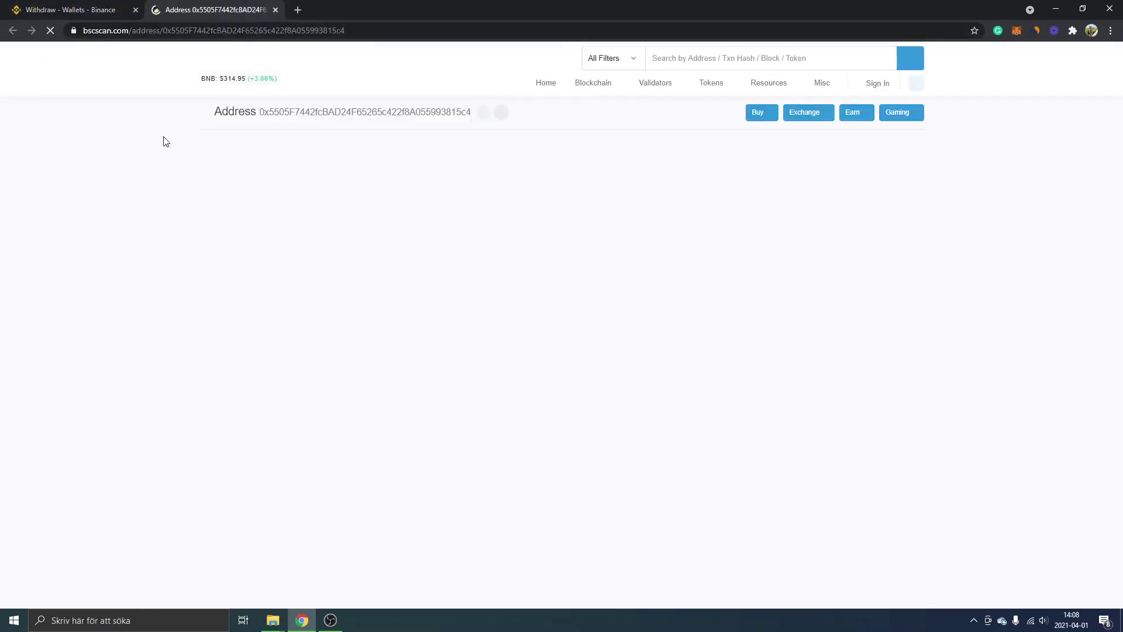